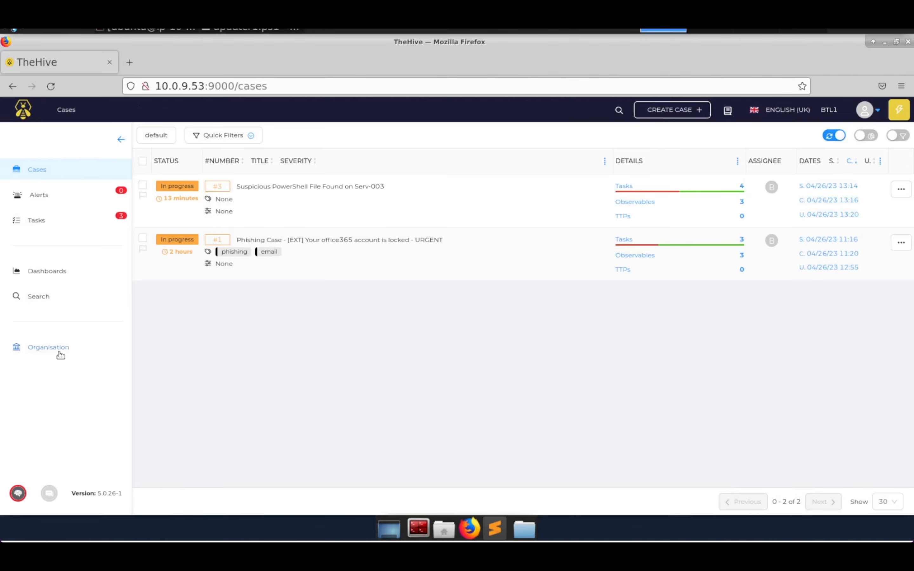
Start a new case template for the organisation, named "Phishing", with medium severity
click(61, 355)
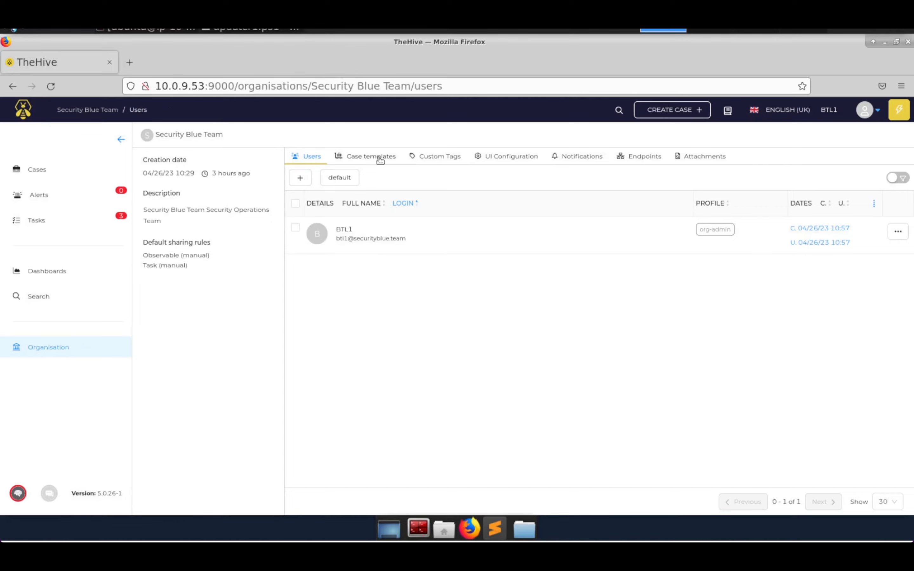
click(379, 160)
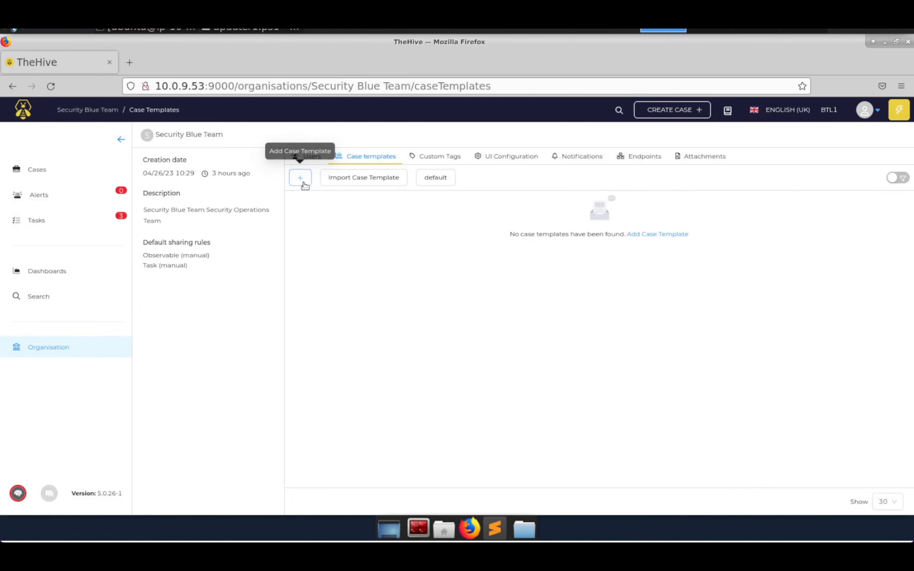
click(302, 184)
click(515, 158)
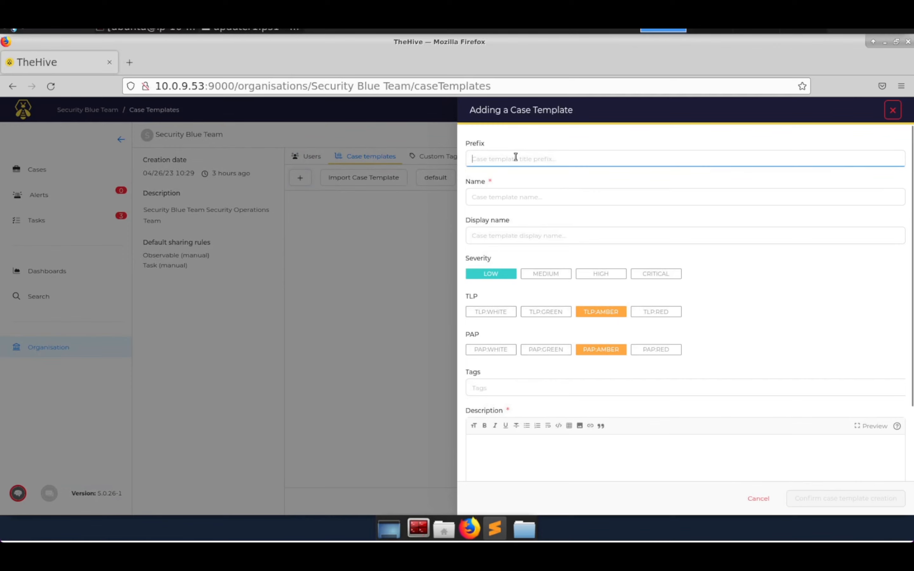
click(521, 194)
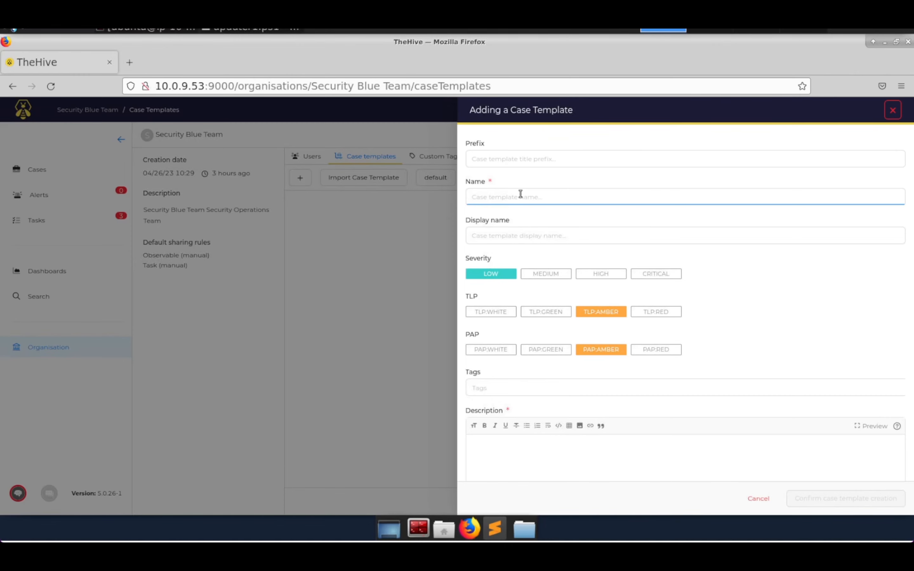
text(Phishing)
click(539, 278)
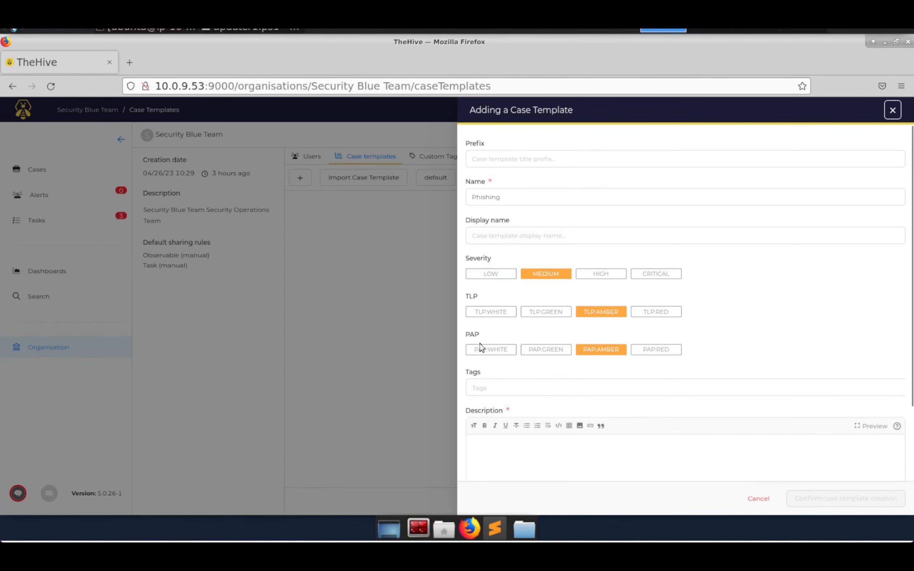
Add the tags "phishing" and "email" to the case template
click(502, 389)
text(phishing)
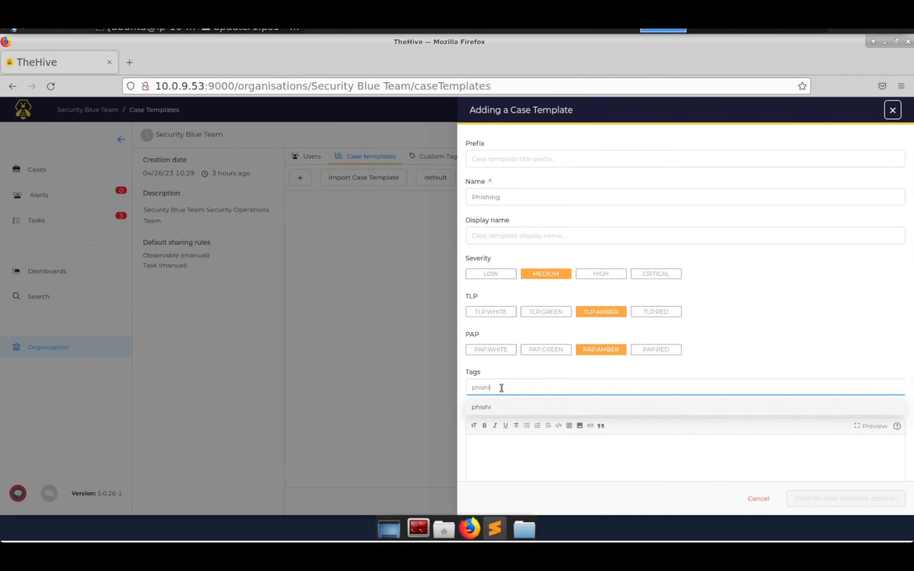
key(Return)
text(email)
key(Return)
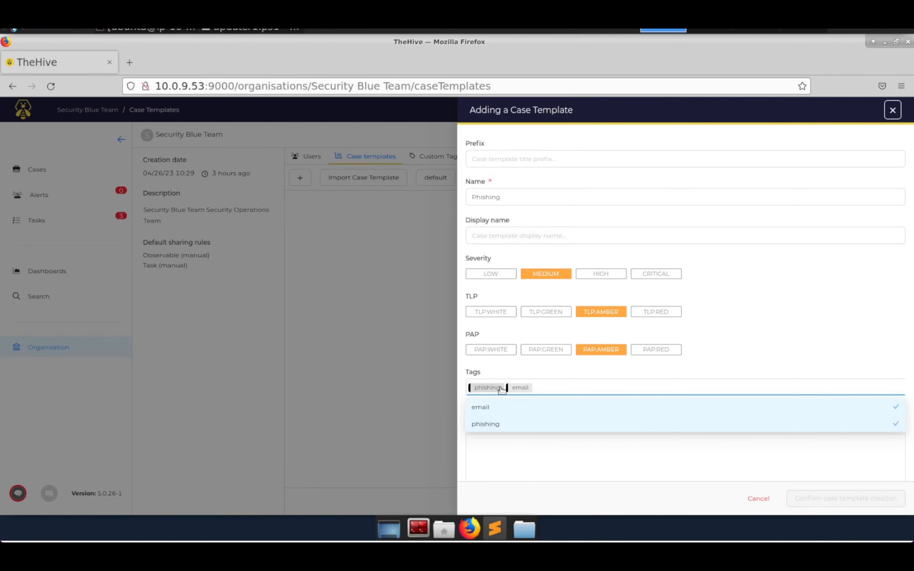
click(532, 368)
Enter the template description "This case is related to a phishing email that has been reported to the SOC."
scroll(529, 416, down, 3)
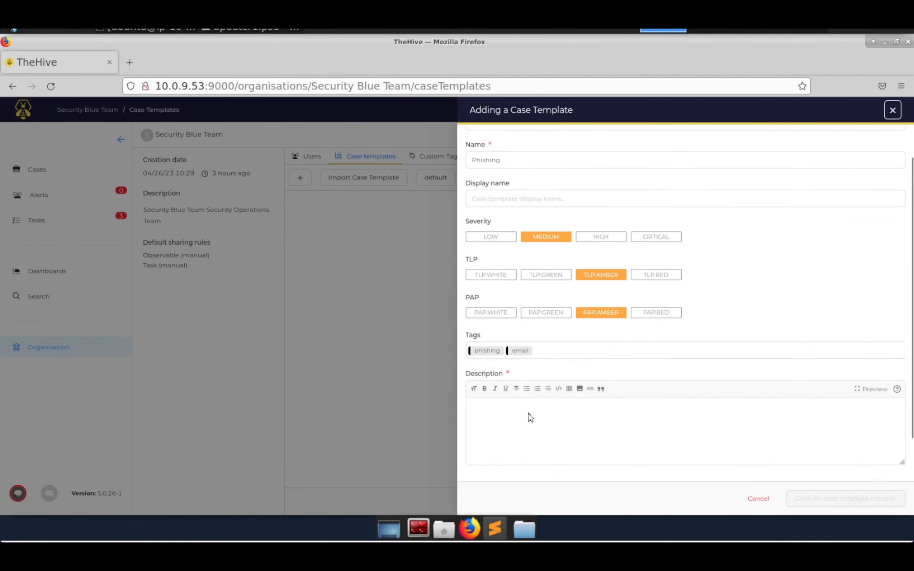
click(530, 391)
scroll(536, 397, up, 2)
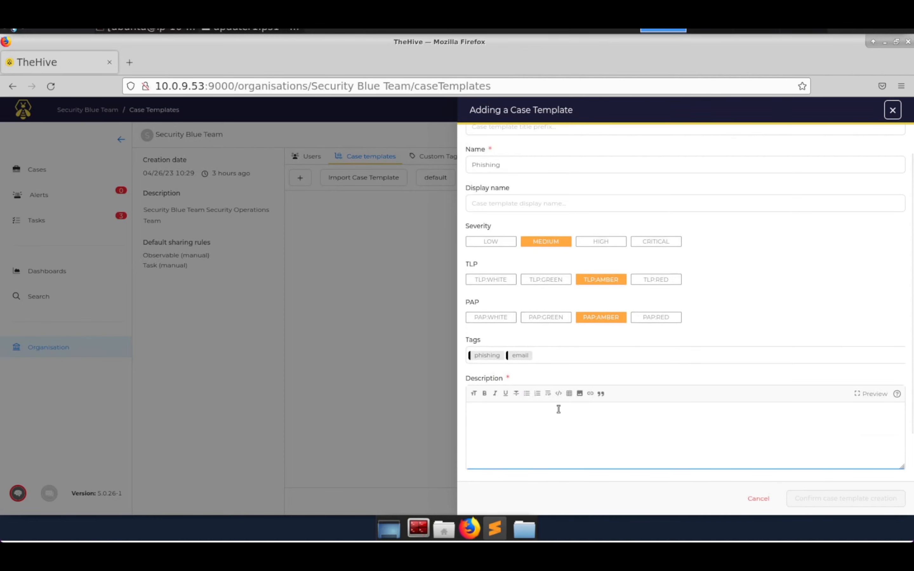
text(This case is)
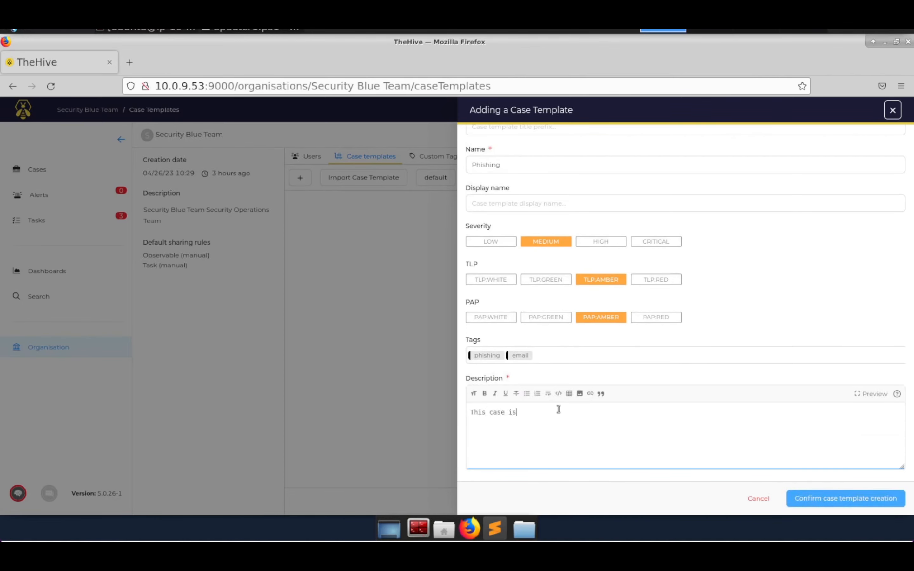
text( related to a phishing email thj)
text(t has be)
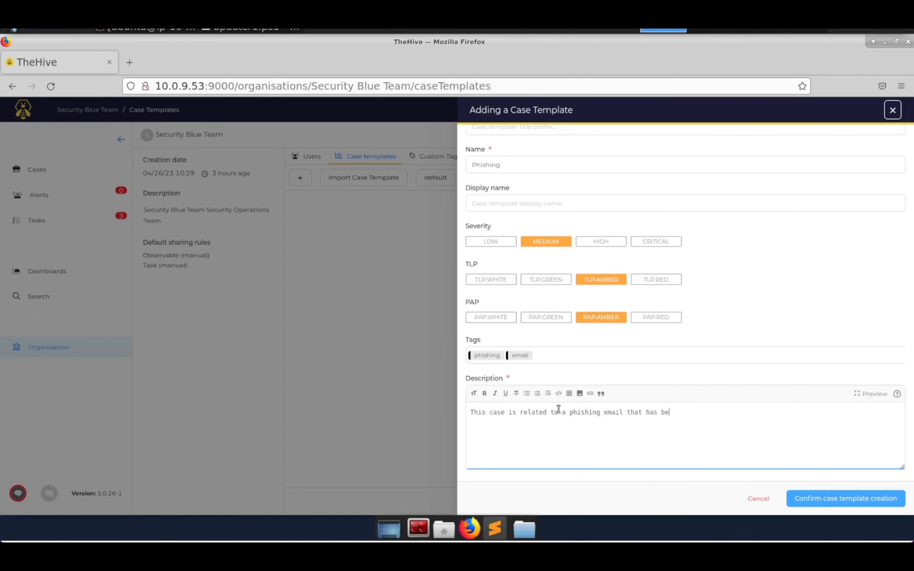
text(en reported to the SOC.)
Add a template task titled "Acquire the email and attach to the case" and continue with another task
scroll(536, 410, down, 3)
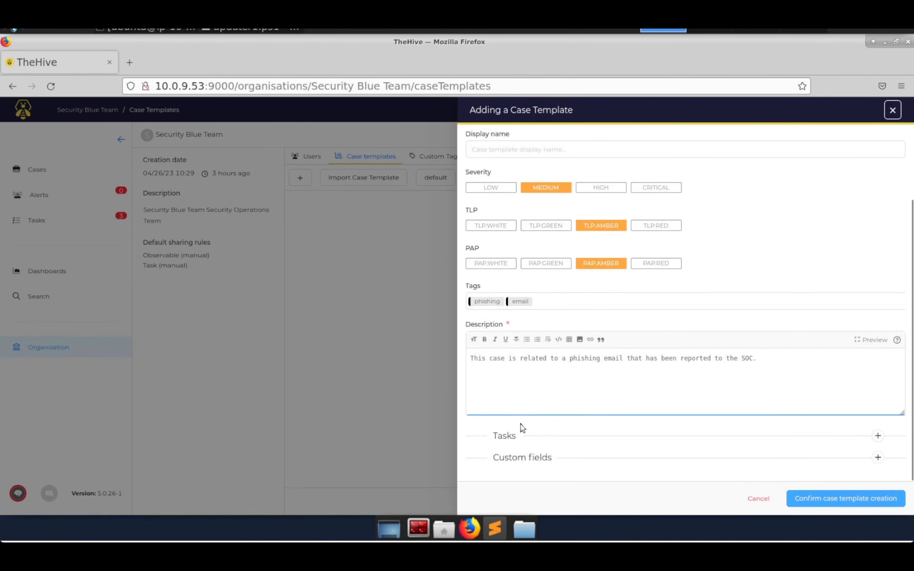
click(877, 436)
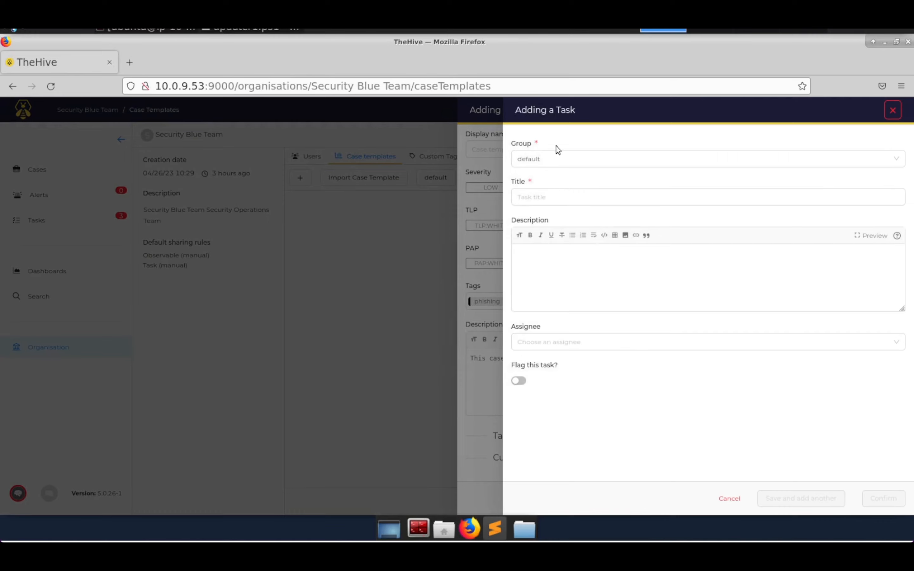
click(580, 202)
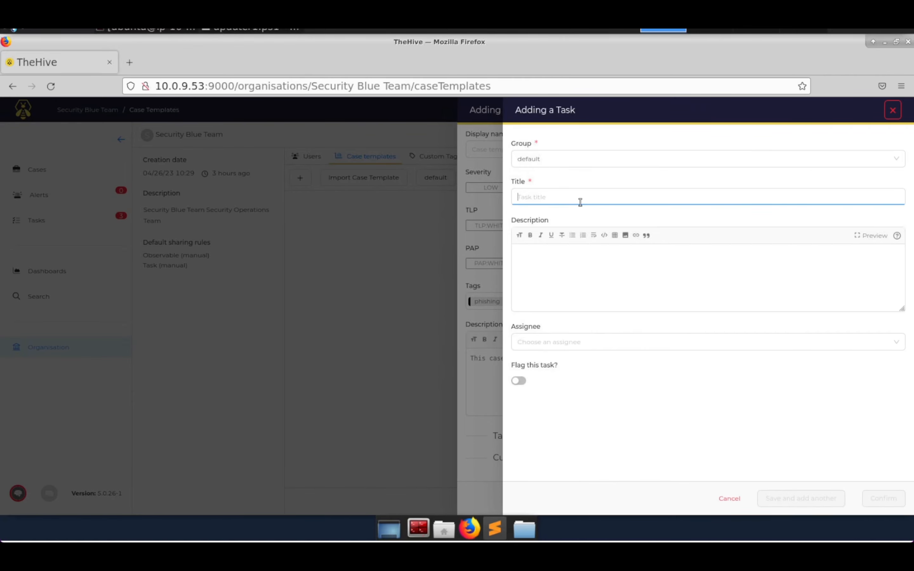
text(Acquire the)
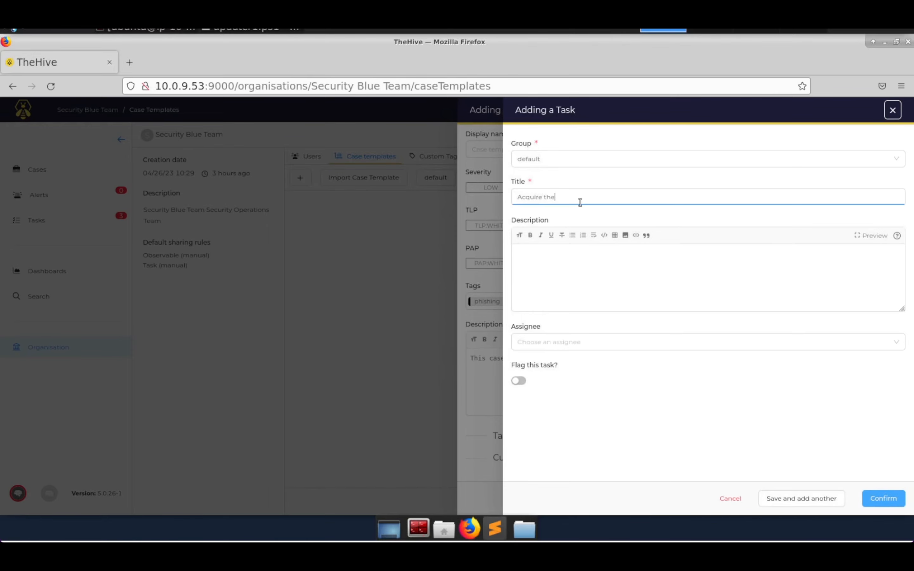
text( amail and attach to the case)
click(808, 498)
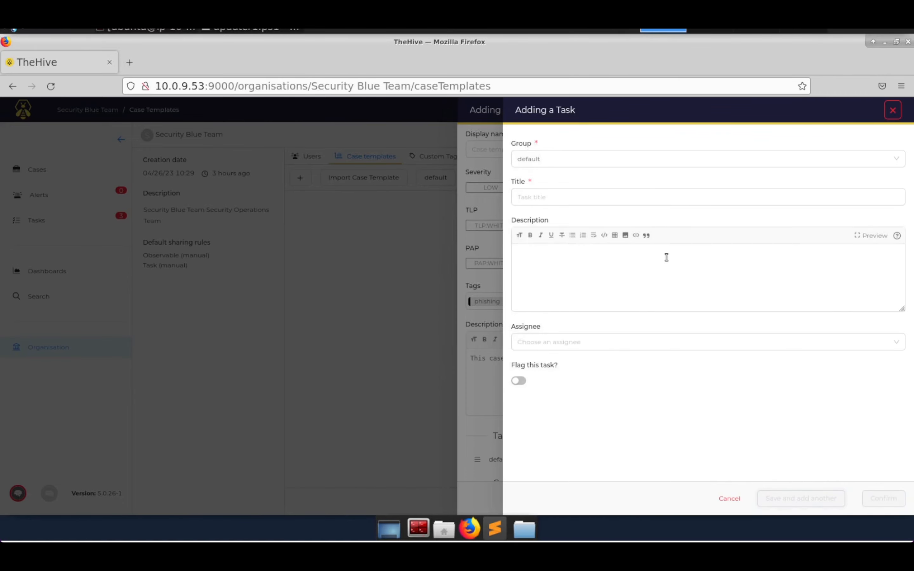
Save a second task titled "Retrieve email-based properties and indicators" and continue with another task
click(552, 194)
text(Re)
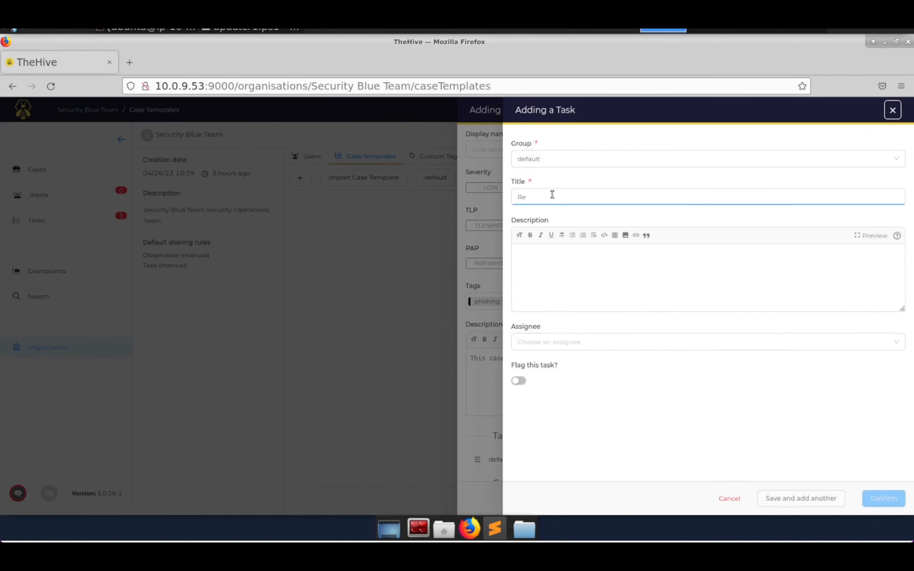
text(trieve email-based p)
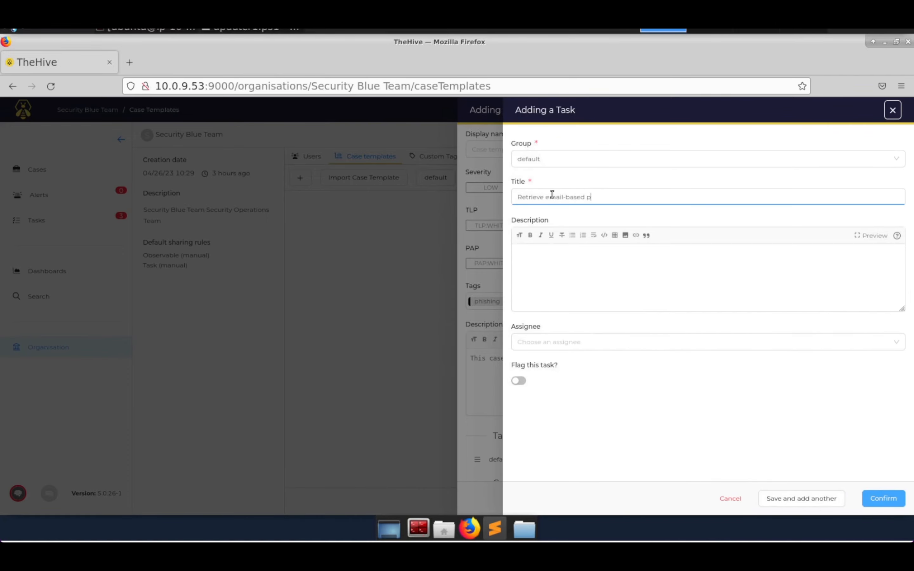
text(roperties and indicatr)
click(785, 500)
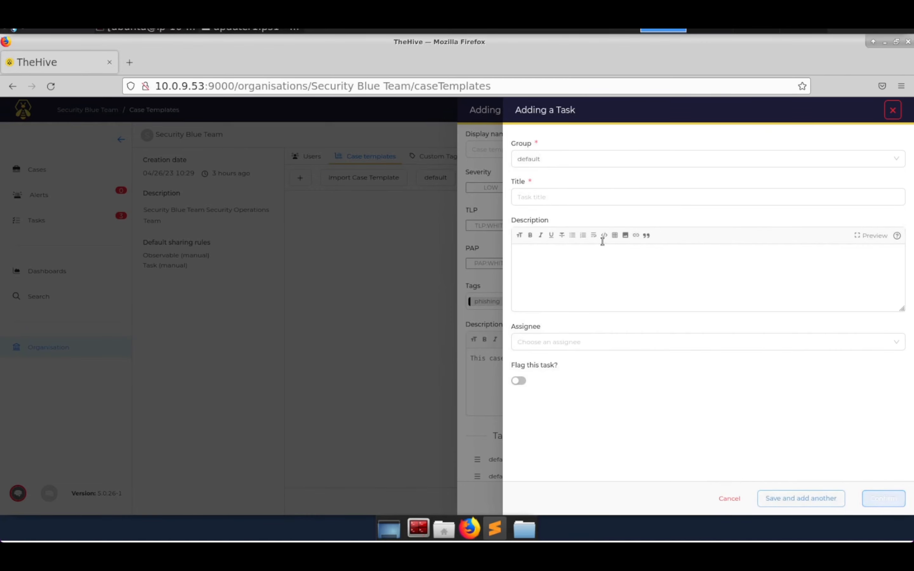
Save a third task titled "Retrieve web-based or file-based artifacts" and continue with another task
click(552, 195)
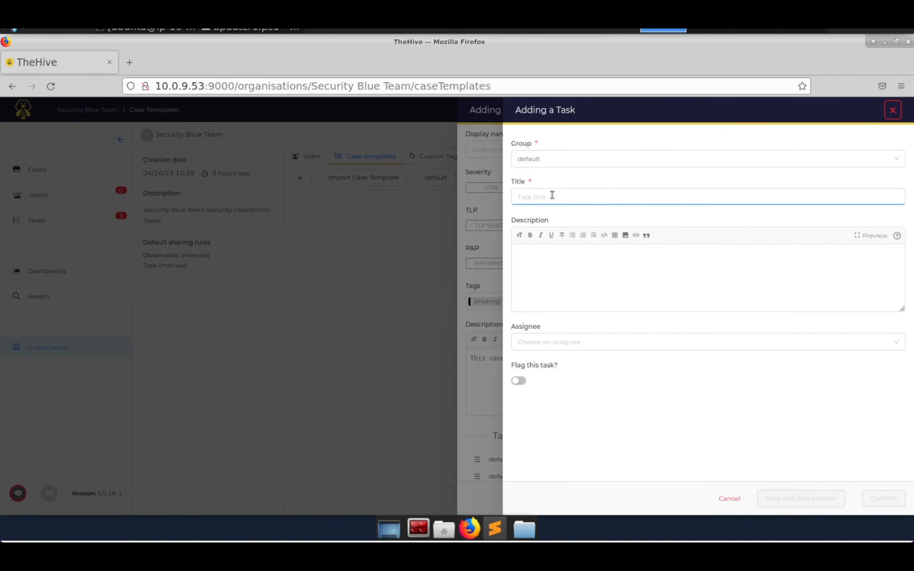
text(Retrieve )
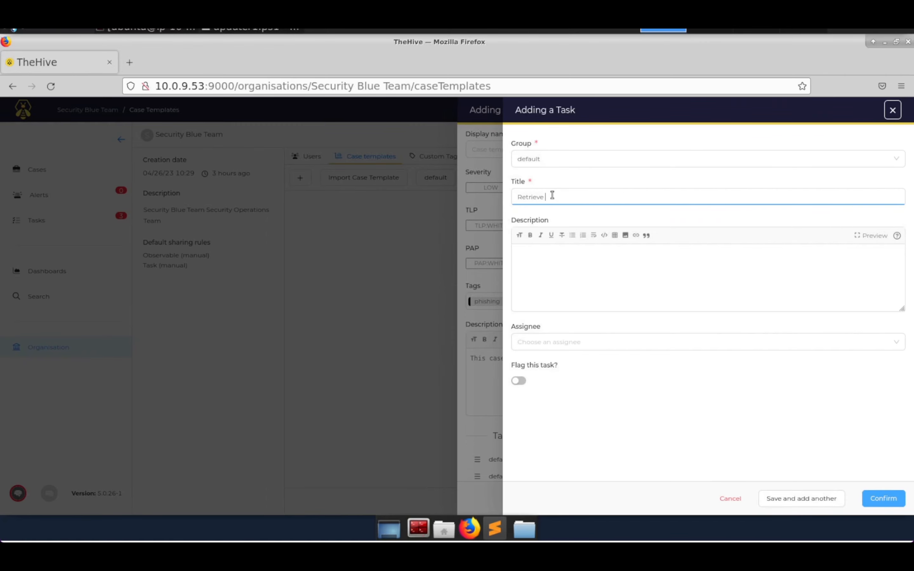
text(web-based or file-based artifacts)
click(826, 500)
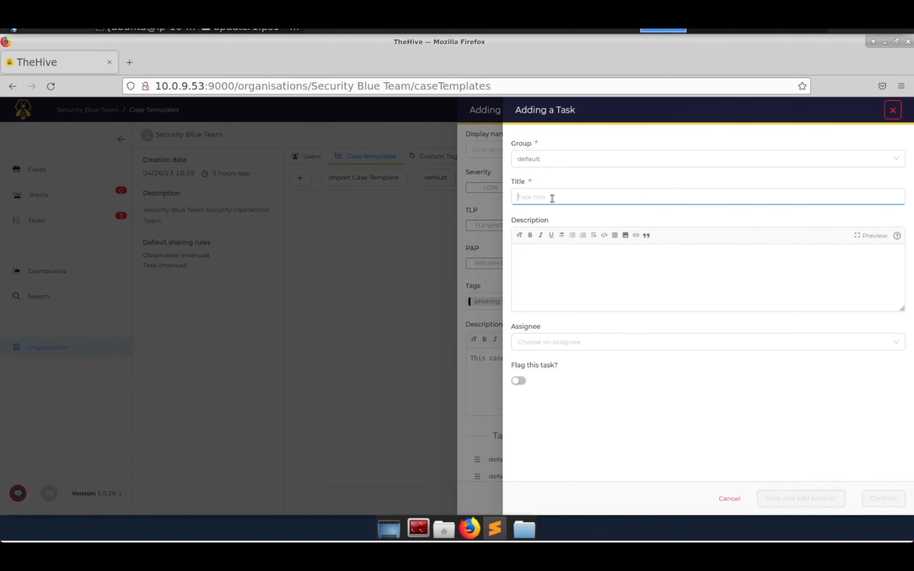
text(Take defen)
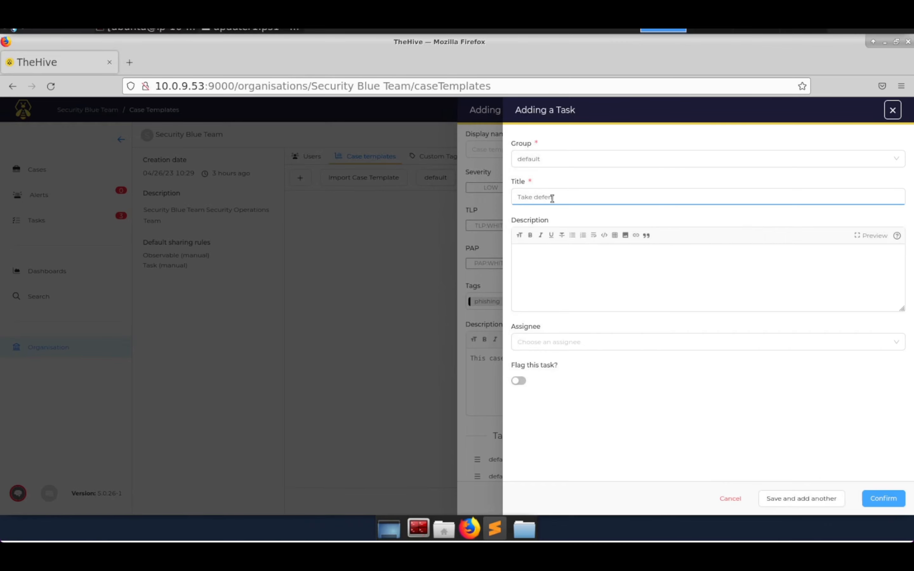
key(BackSpace)
key(BackSpace)
key(BackSpace)
key(BackSpace)
key(BackSpace)
key(BackSpace)
key(BackSpace)
key(BackSpace)
key(BackSpace)
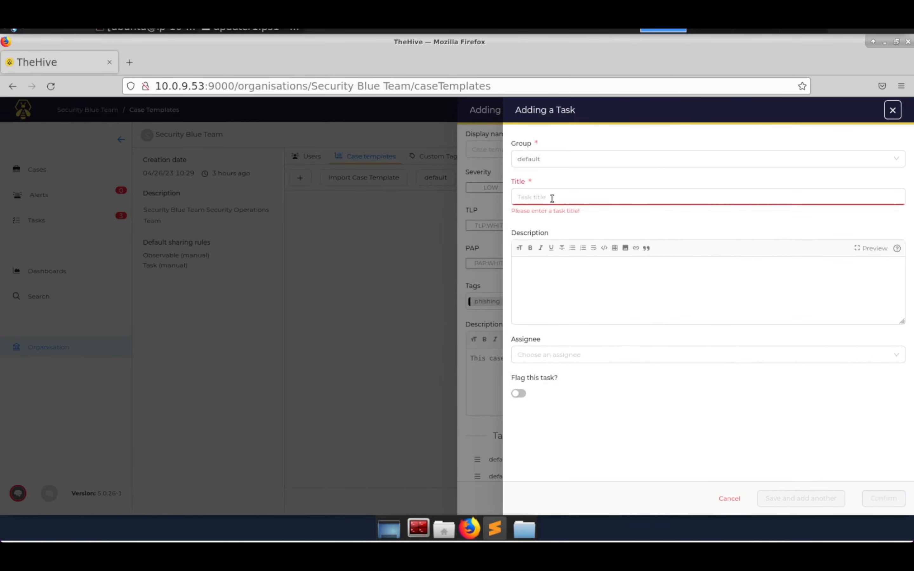
Save a fourth task titled "Perform analysis on artifacts" and continue with another task
text(Perform analysis on )
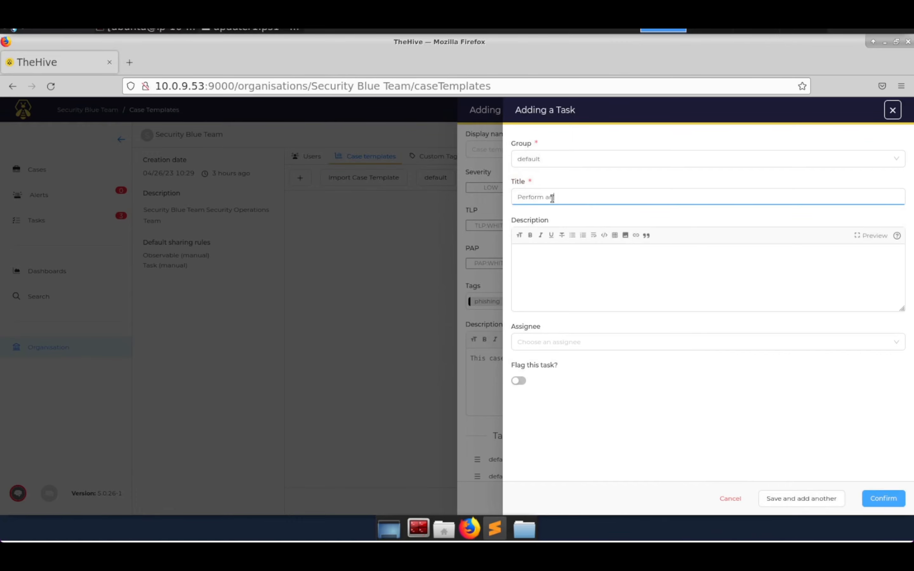
text(artifacts)
click(820, 499)
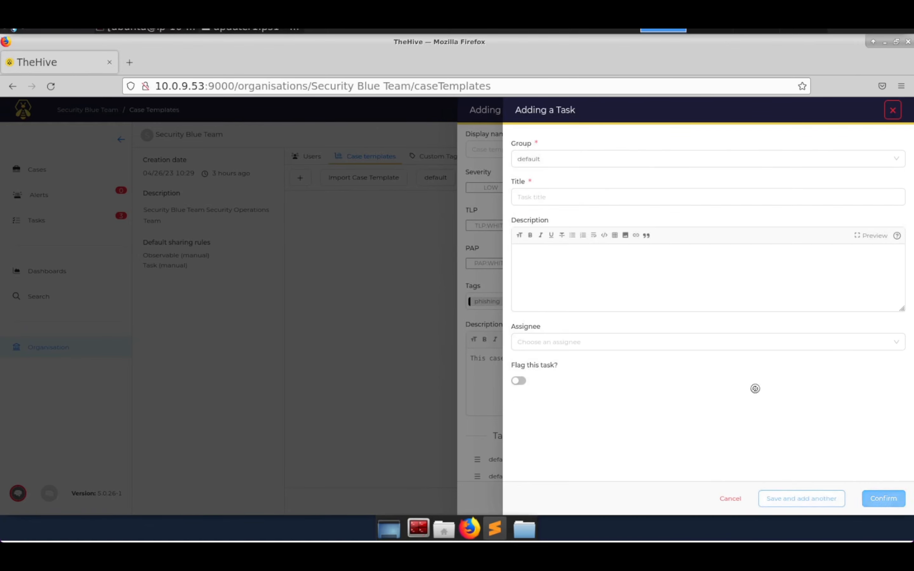
Add a final task titled "Take defensive measures" and return to the case template
click(570, 201)
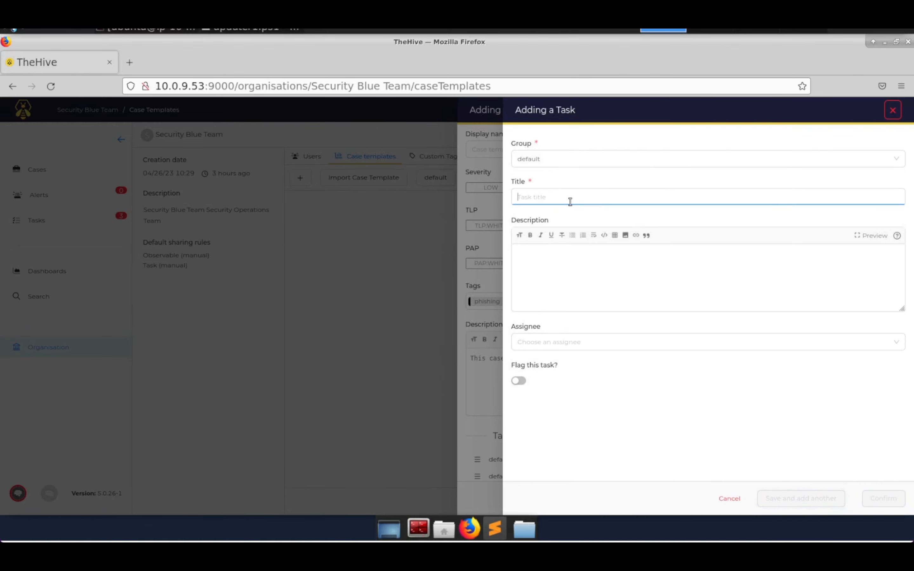
text(Take defensive measures)
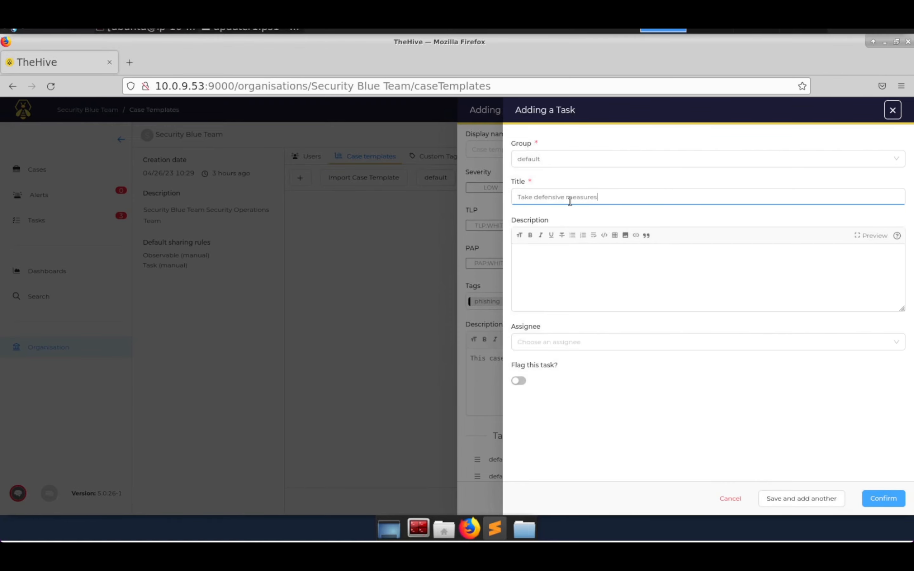
click(882, 498)
Check the available custom field choices without adding any, and confirm creation of the Phishing case template
scroll(606, 343, down, 3)
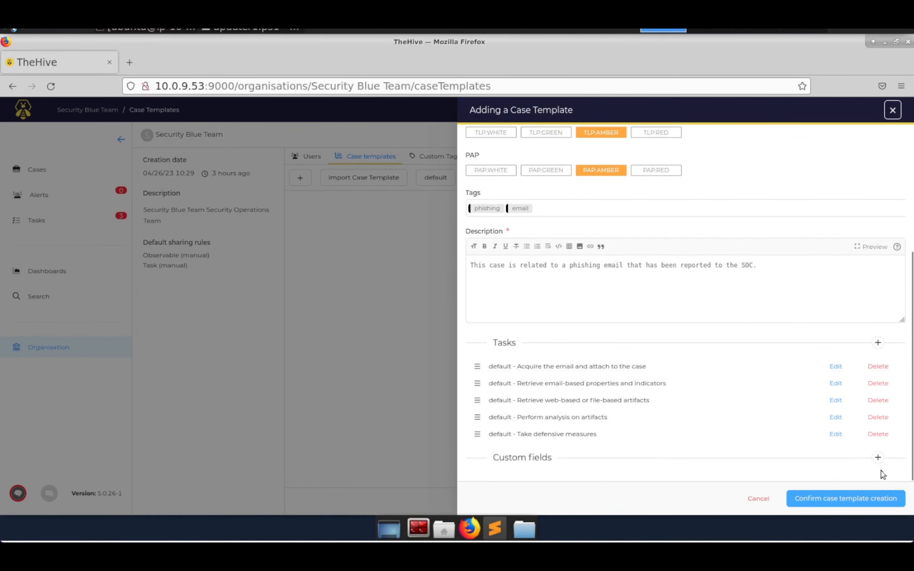
click(876, 459)
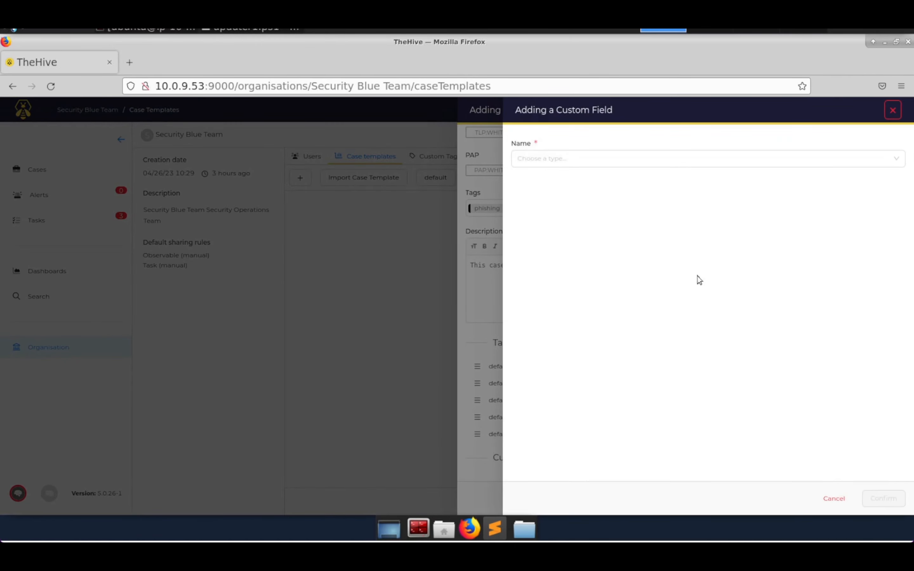
click(658, 164)
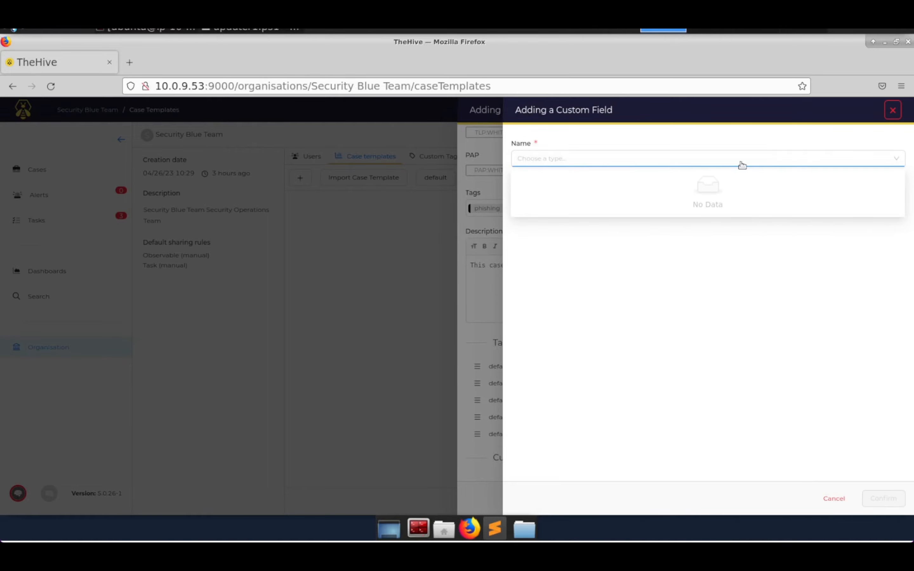
click(892, 113)
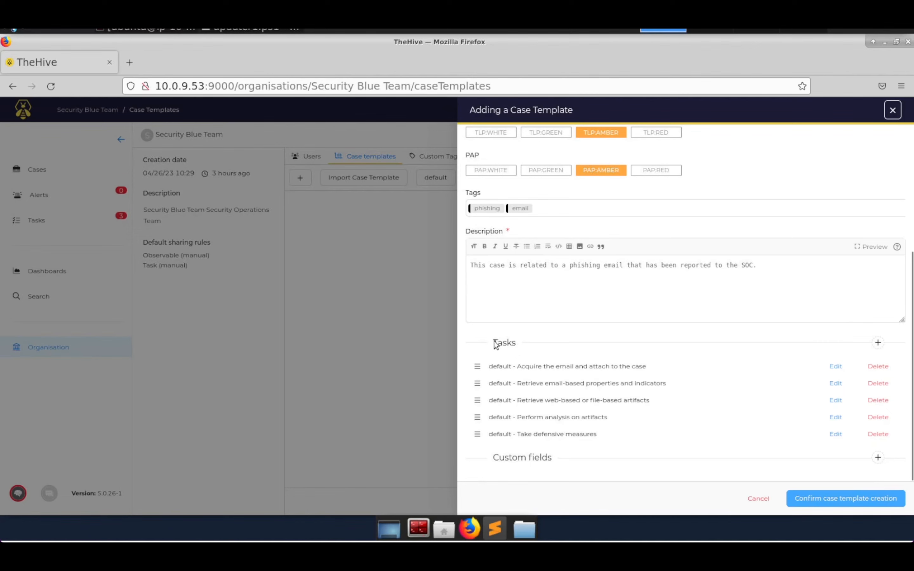
click(847, 503)
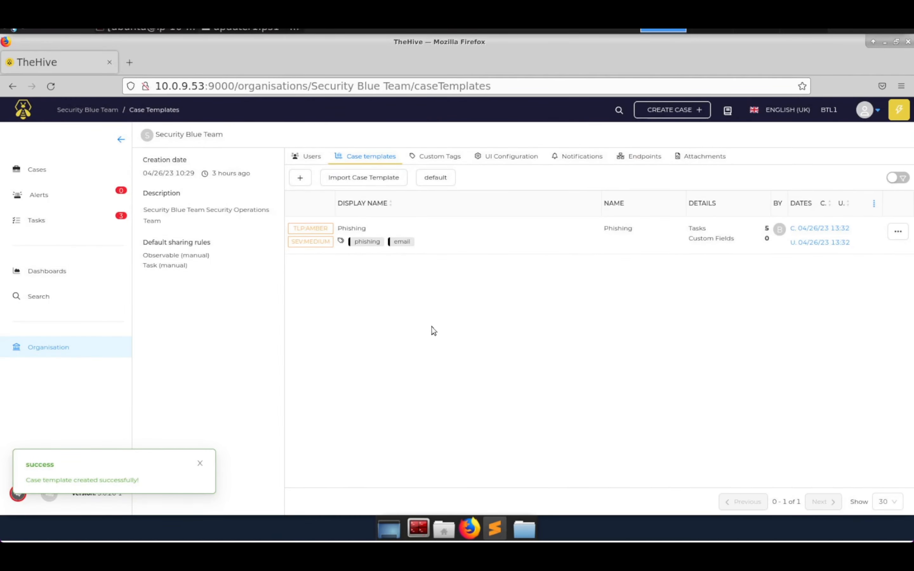
Go to the cases list and start a new case based on the Phishing template
click(61, 172)
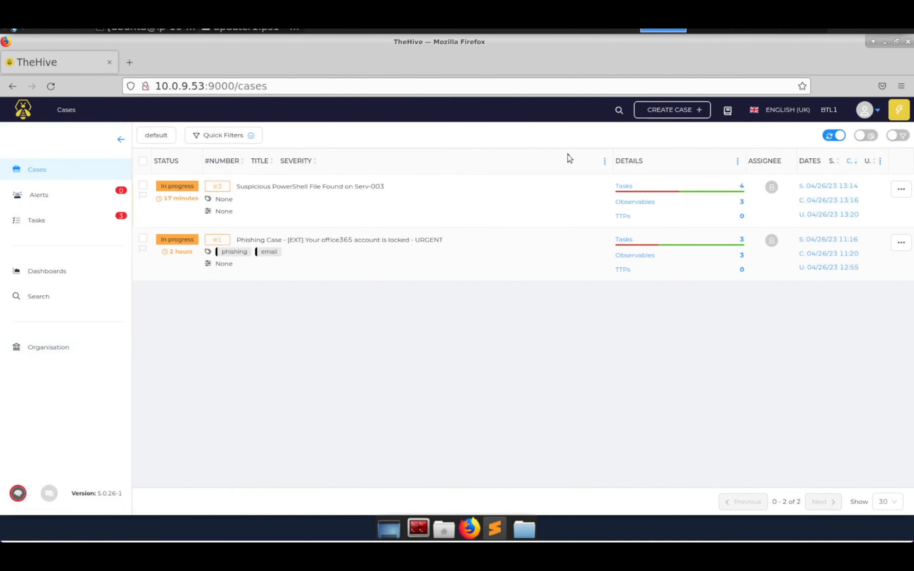
click(694, 113)
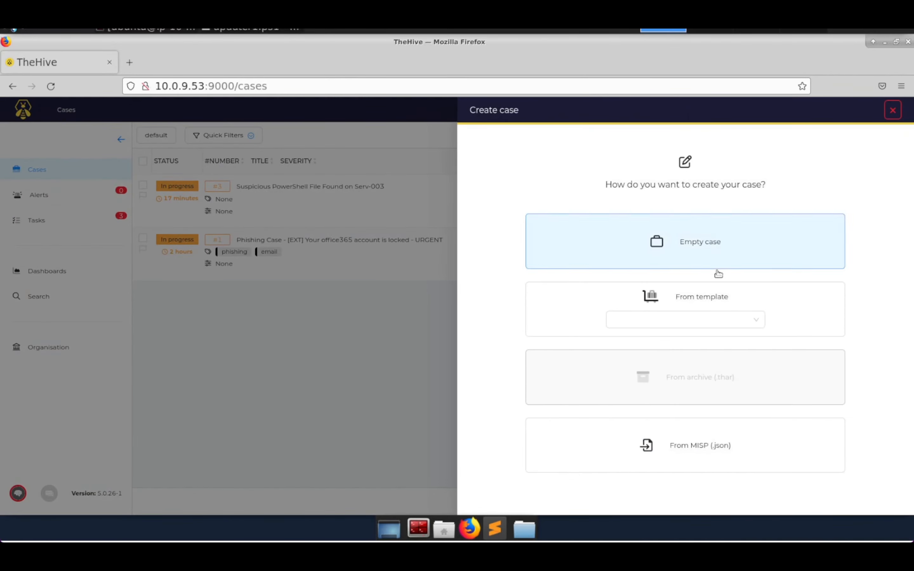
click(725, 320)
click(708, 342)
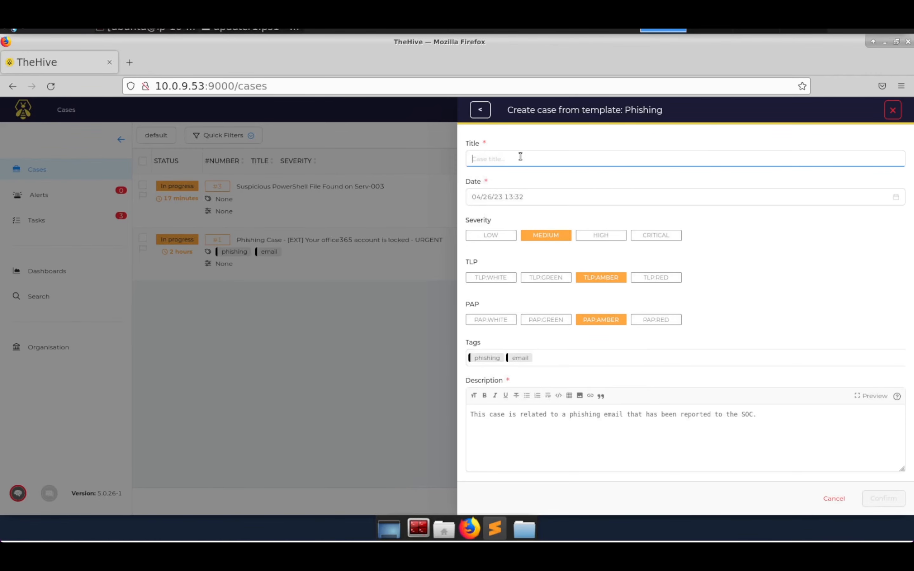
Title the new case "Phishing [EXT] Your mailbox storage is full ACT NOW" and confirm its creation
text(Phish)
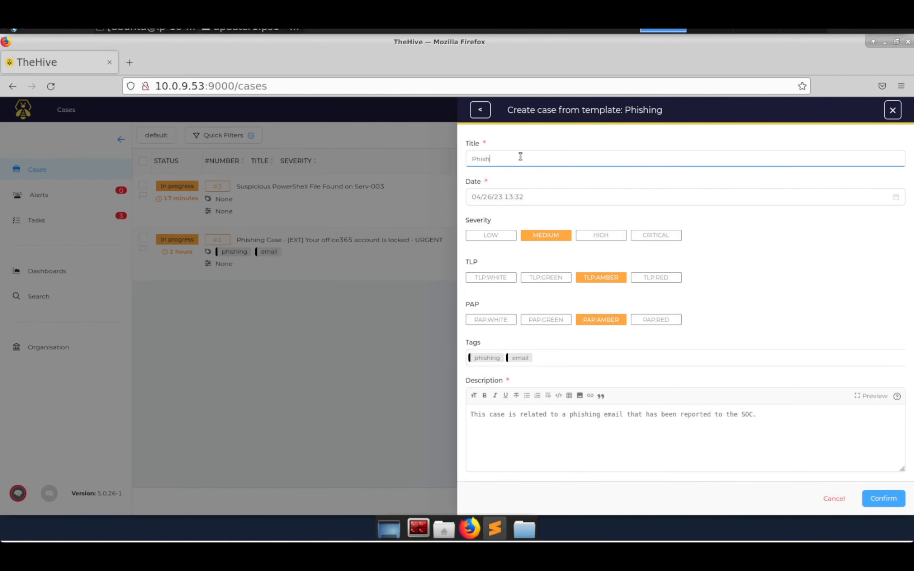
text(ing [EXT] Your mailbox storage is full ACT NOW)
click(882, 499)
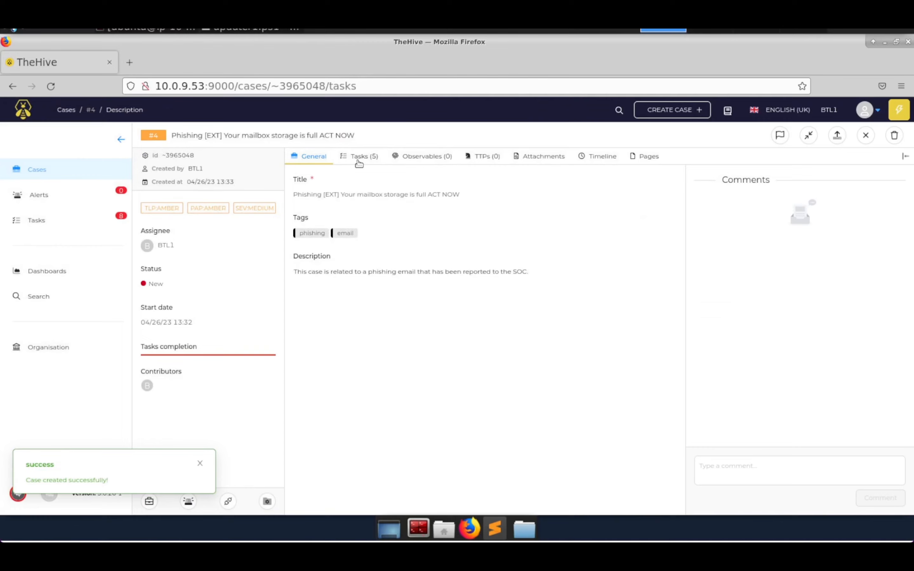
Examine the new case's tasks and the details of "Acquire the email and attach to the case", and return to the task list
click(359, 162)
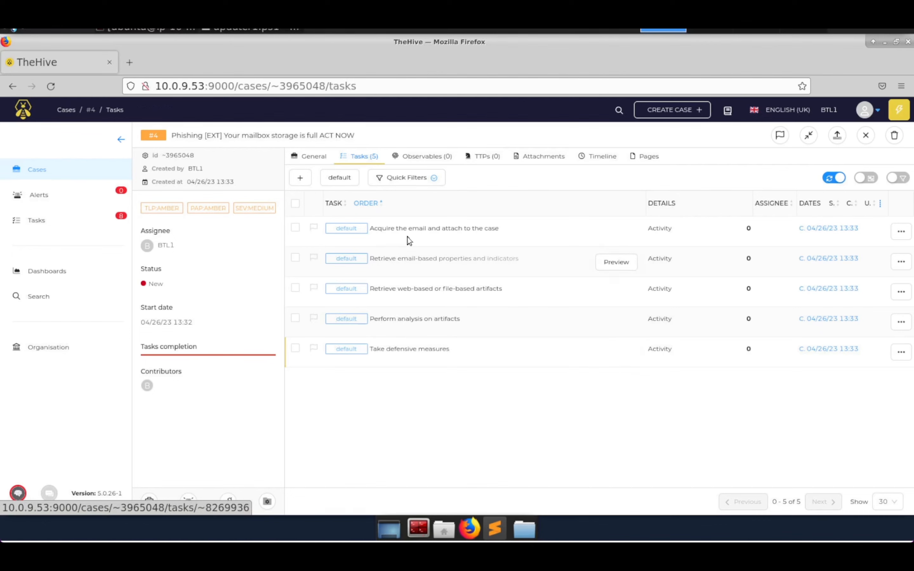
click(415, 233)
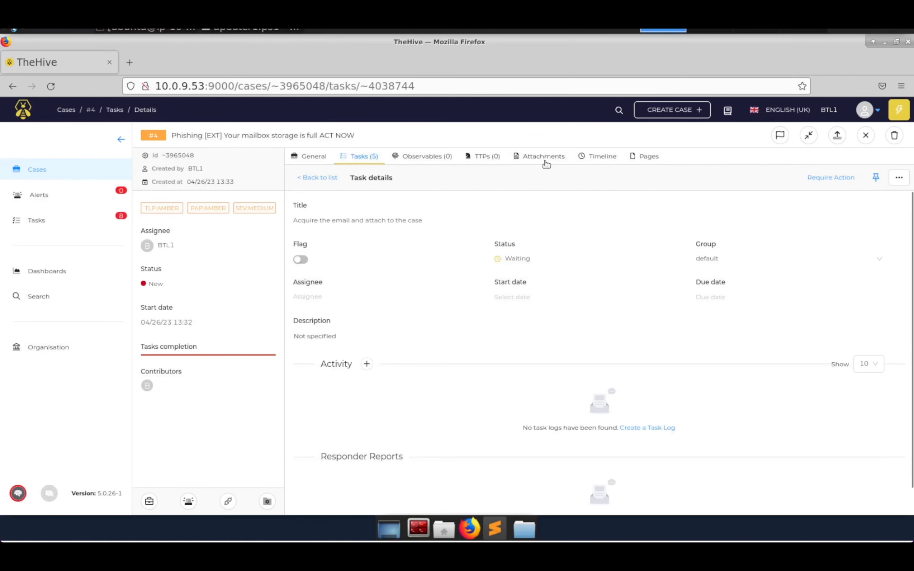
click(320, 178)
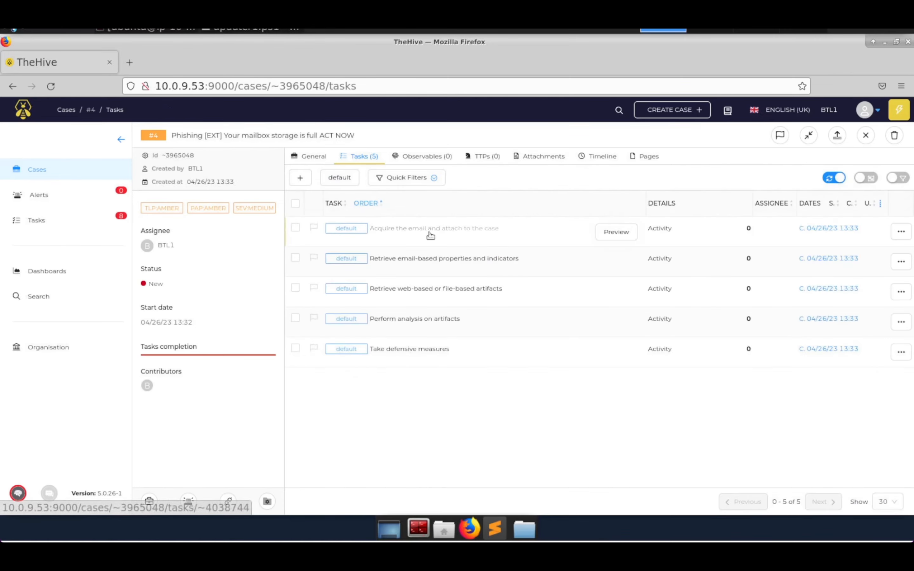
Review the details and description of the "Perform analysis on artifacts" task without editing them, and return to the task list
click(420, 321)
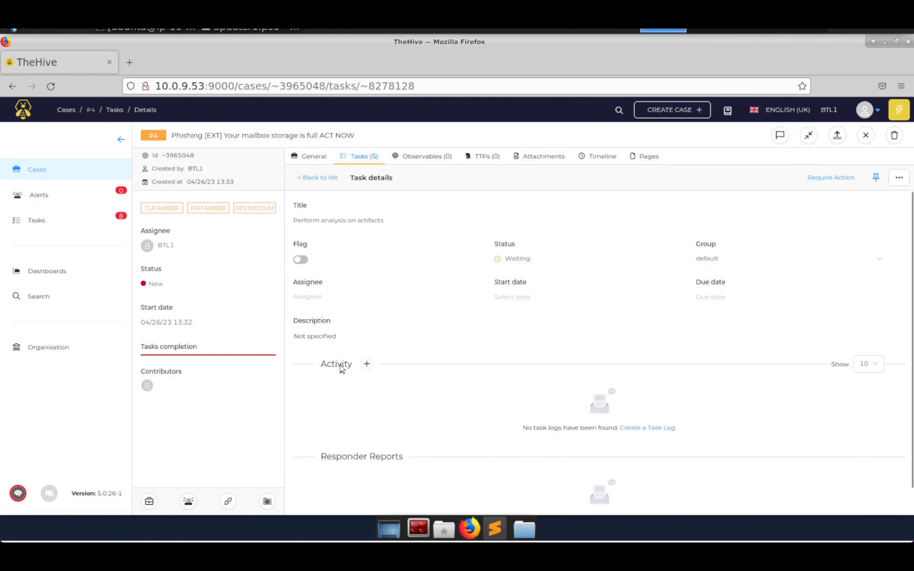
right_click(318, 340)
click(348, 317)
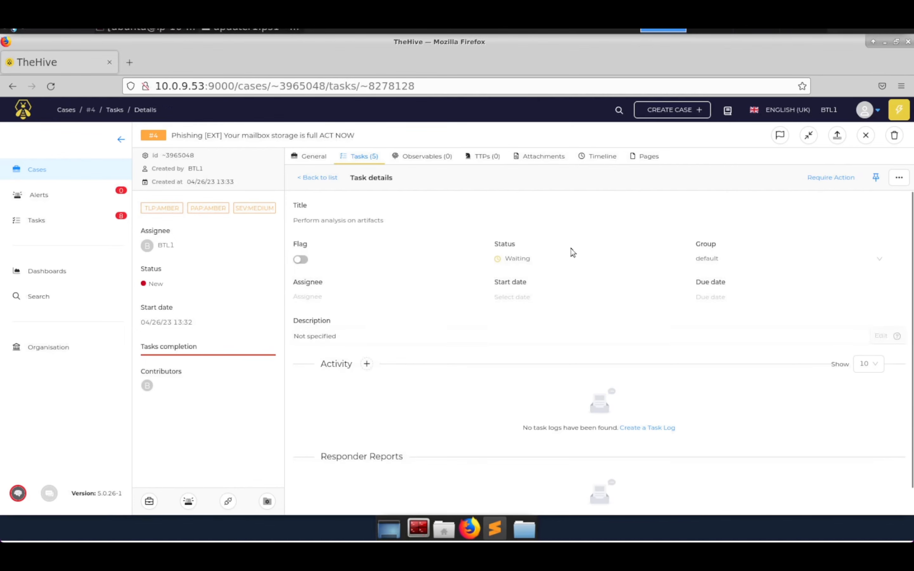
click(320, 178)
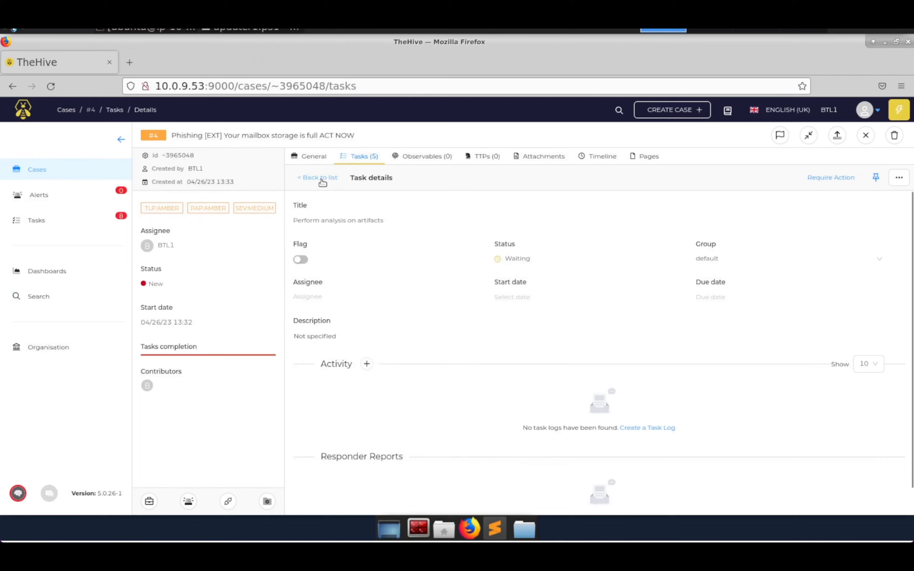